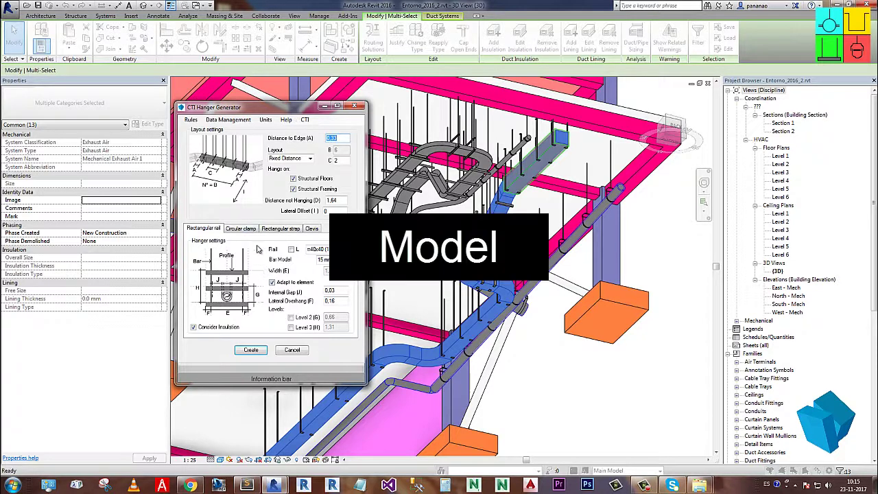
# - Review the hanger settings of the clevis, rectangular rail, circular clamp and rectangular strap types, and clear the duct selection
pyautogui.click(311, 228)
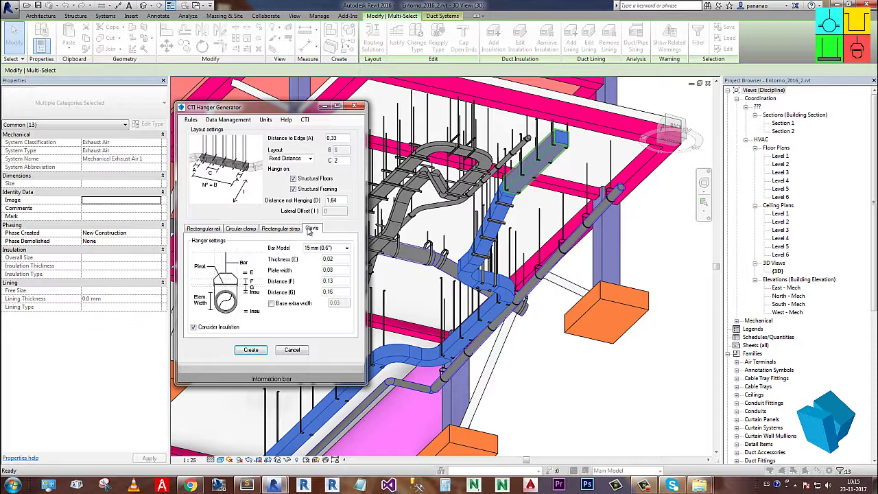
pyautogui.click(205, 229)
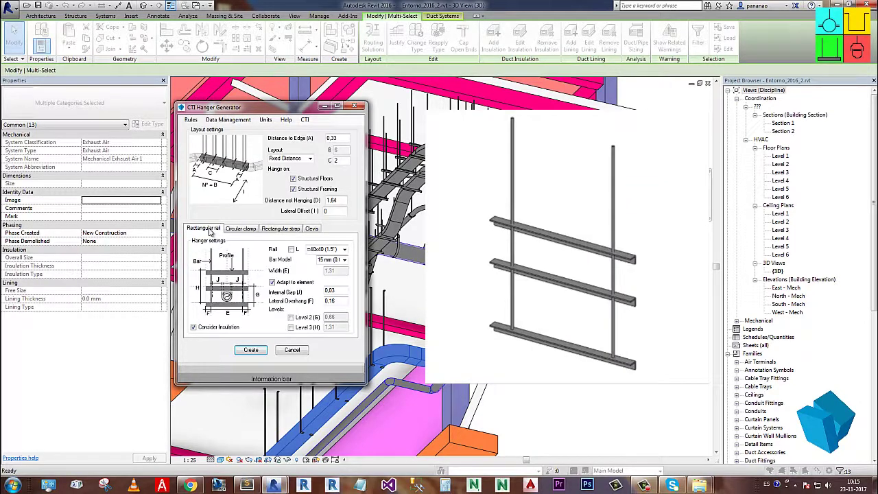
pyautogui.click(239, 228)
pyautogui.click(289, 229)
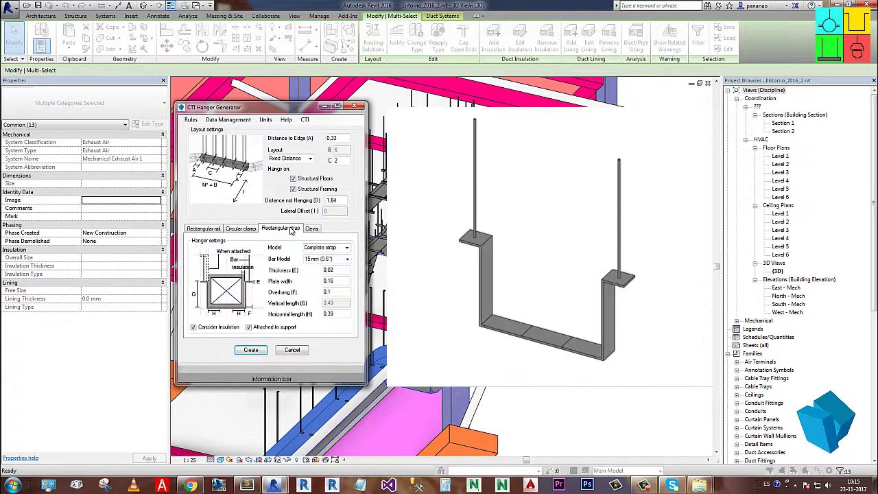
pyautogui.click(311, 229)
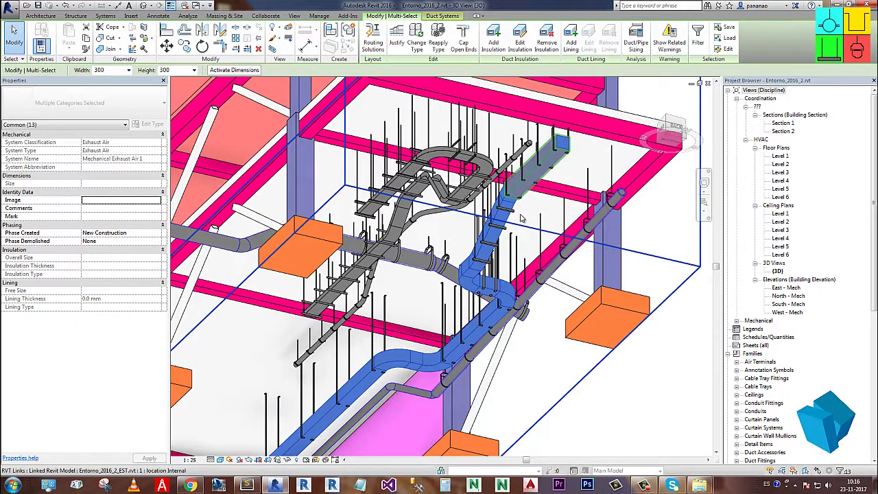
pyautogui.press('Escape')
# - Open the Hanger Generator for the domestic cold water pipe run beside the duct
pyautogui.scroll(3, 522, 226)
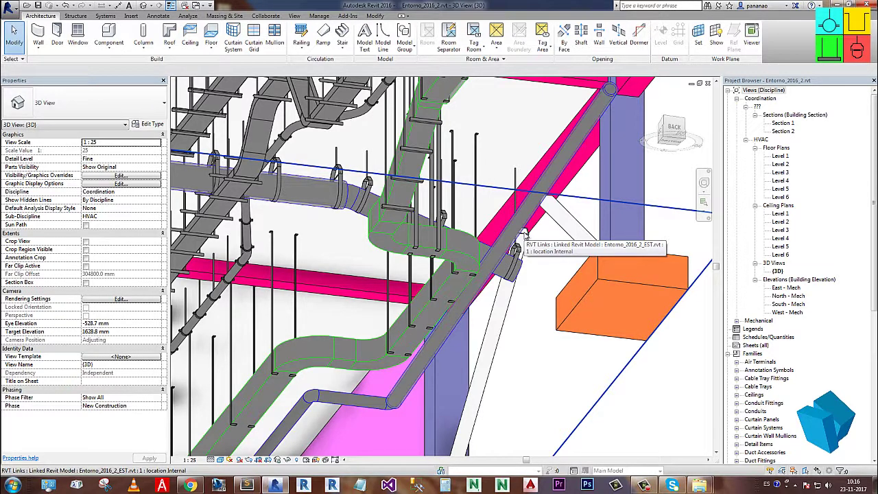
pyautogui.scroll(-2, 527, 267)
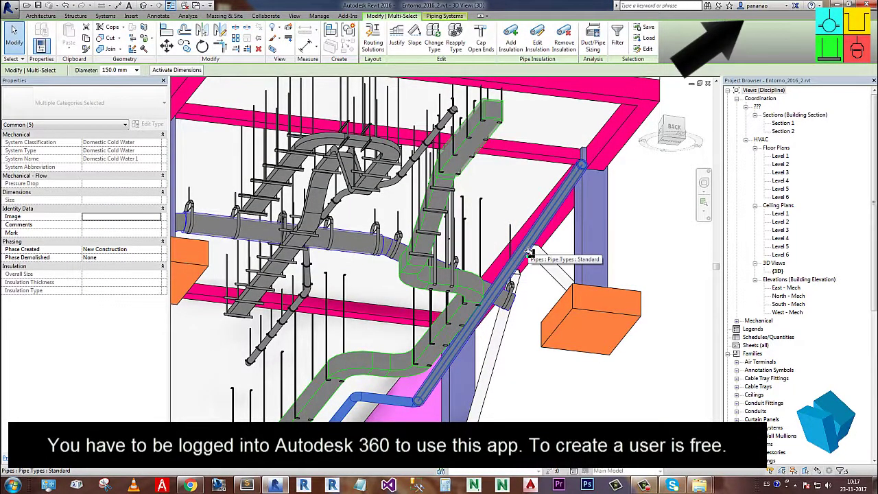
pyautogui.click(350, 16)
pyautogui.click(85, 43)
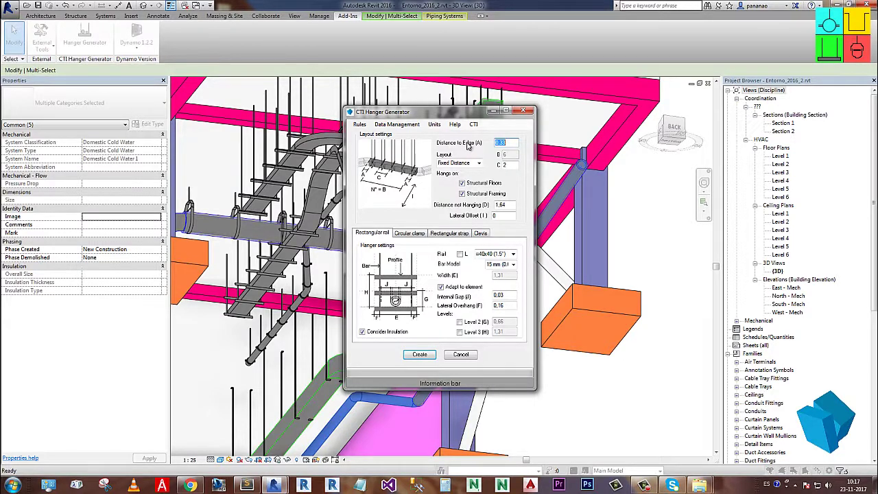
# - Try the Rel Distance layout and toggle hanging on Structural Floors and Structural Framing
pyautogui.click(478, 163)
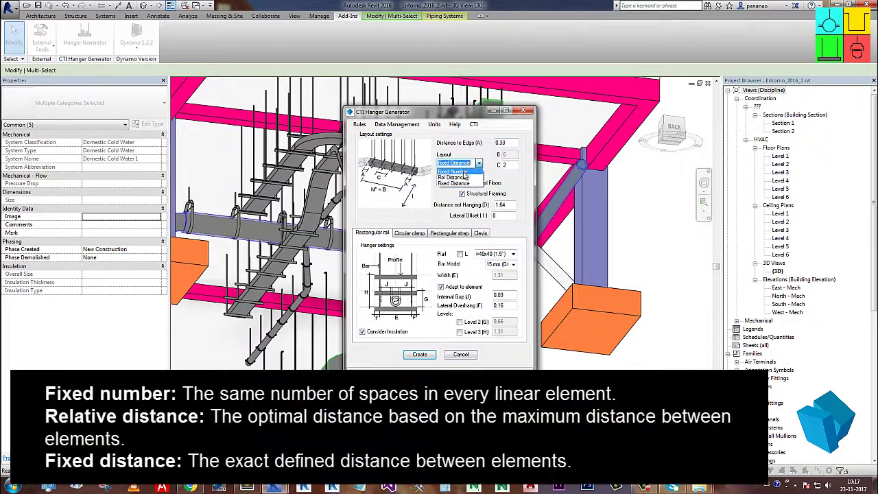
pyautogui.click(453, 177)
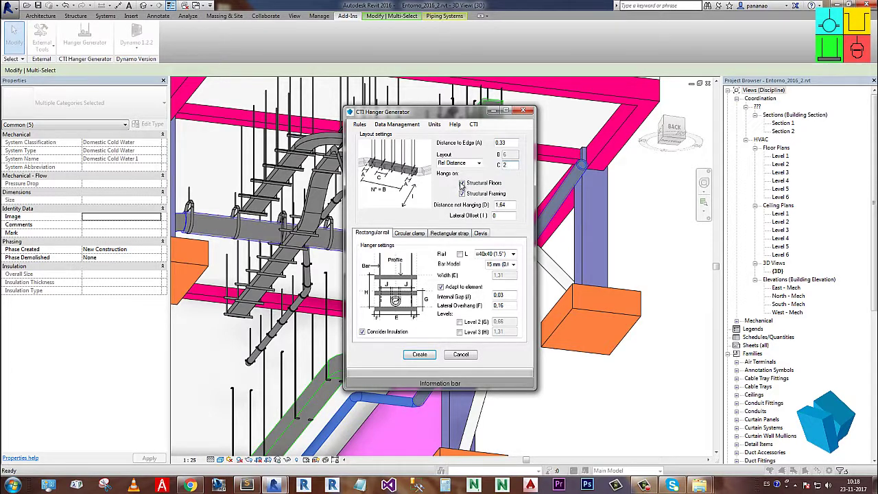
pyautogui.click(462, 182)
pyautogui.click(463, 194)
pyautogui.moveTo(481, 117); pyautogui.dragTo(482, 121)
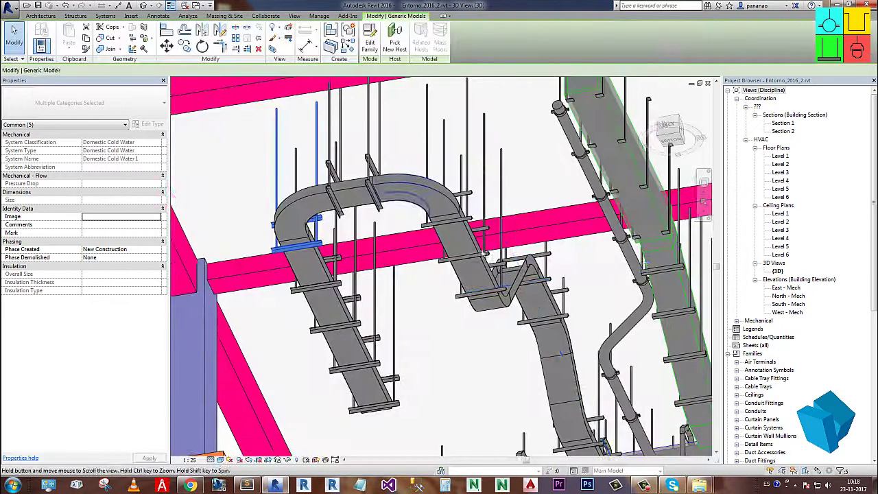
# - Create clevis hangers along the pipe run with 12 mm bars, fixed distance 609, edge distance 101 and insulation considered
pyautogui.keyDown('shift'); pyautogui.moveTo(501, 246); pyautogui.dragTo(528, 261, button='middle'); pyautogui.keyUp('shift')
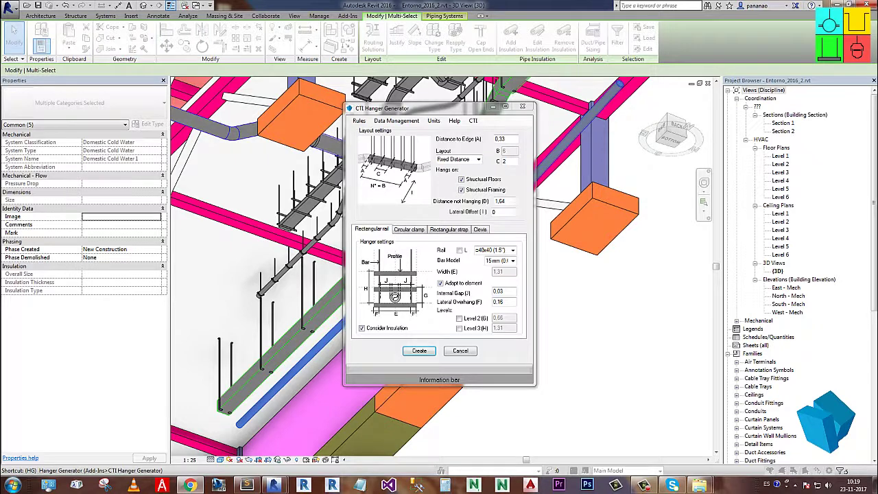
pyautogui.click(409, 229)
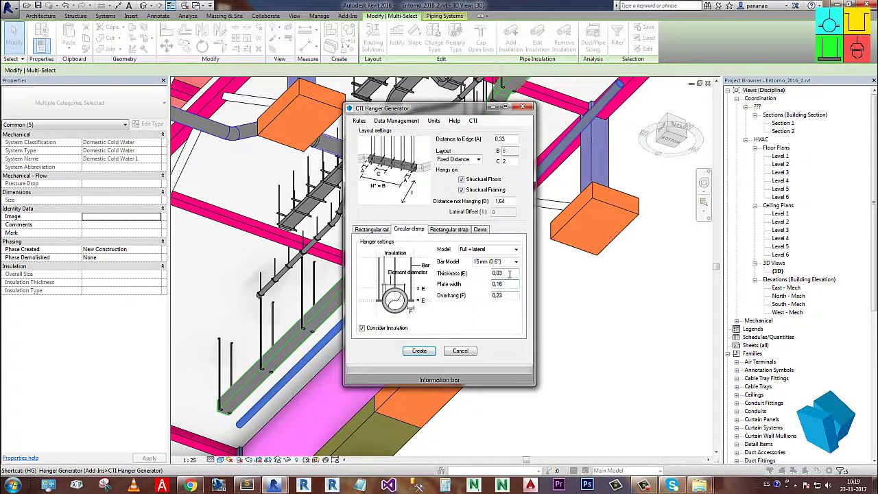
pyautogui.click(371, 229)
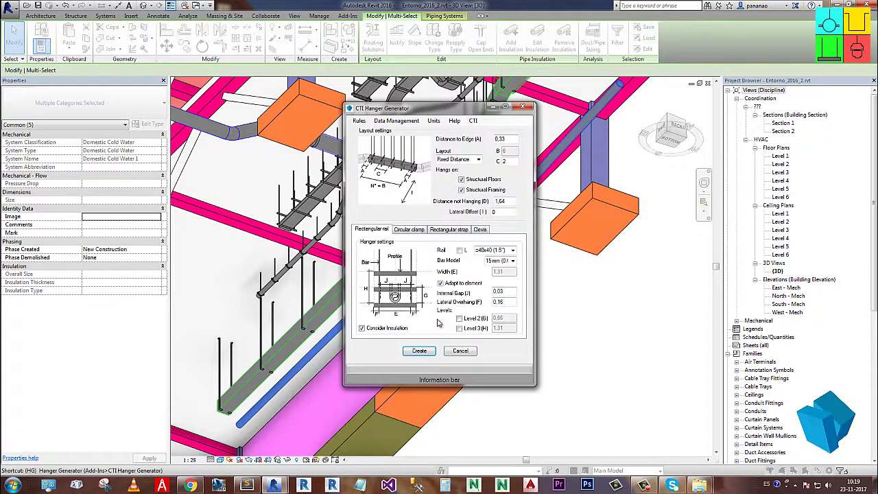
pyautogui.click(377, 330)
pyautogui.click(375, 330)
pyautogui.click(407, 230)
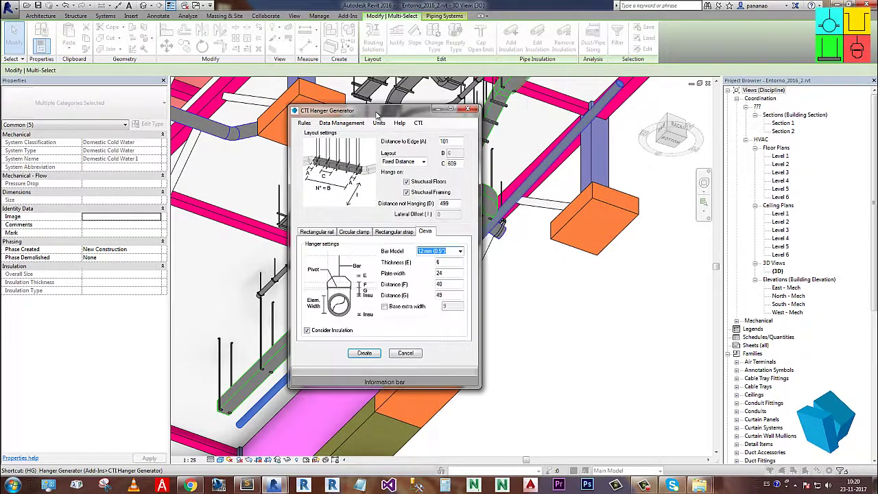
pyautogui.click(364, 353)
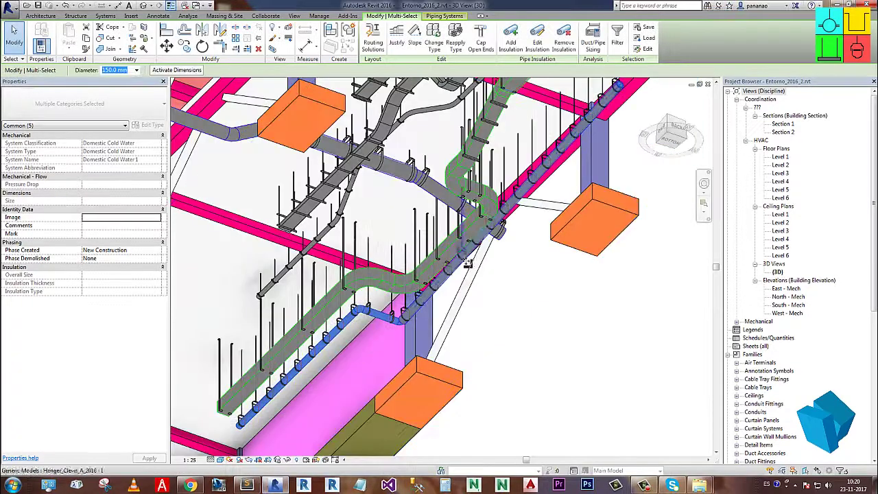
# - Inspect the clevis hangers along the pipe and try regenerating them on the single sloped pipe with a changed thickness
pyautogui.keyDown('shift'); pyautogui.moveTo(384, 352); pyautogui.dragTo(474, 350, button='middle'); pyautogui.keyUp('shift')
pyautogui.scroll(4, 474, 349)
pyautogui.scroll(-2, 474, 350)
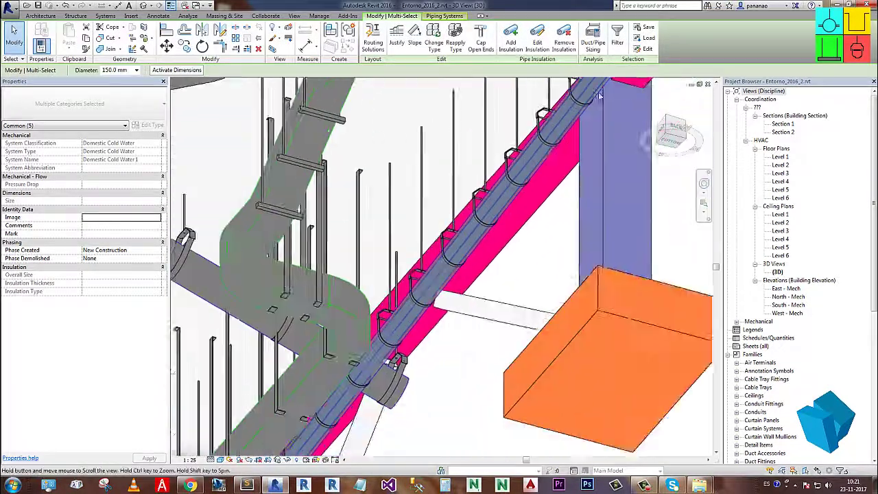
pyautogui.moveTo(481, 288); pyautogui.dragTo(486, 117, button='middle')
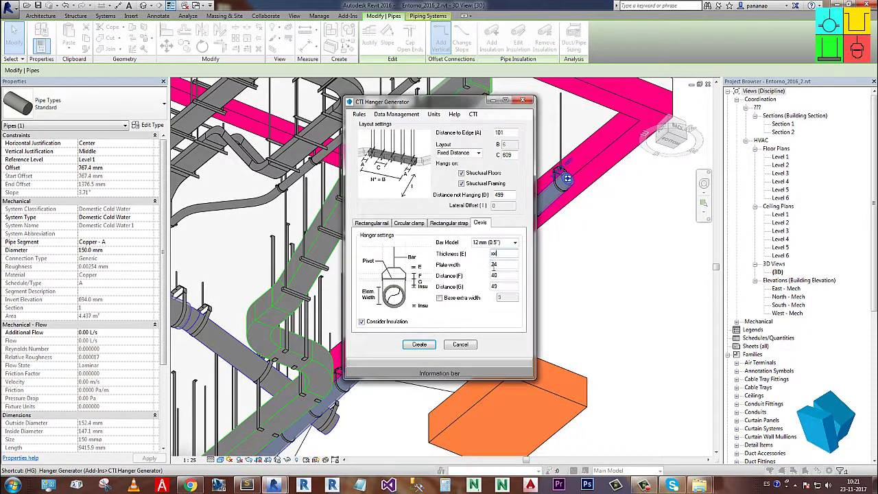
pyautogui.click(421, 345)
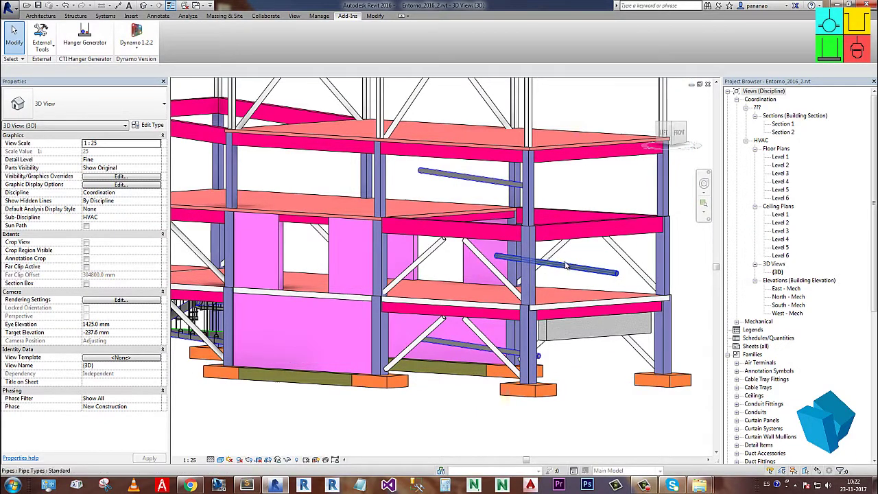
# - Generate clevis hangers on the three separate sloped pipes located on different building levels
pyautogui.click(466, 345)
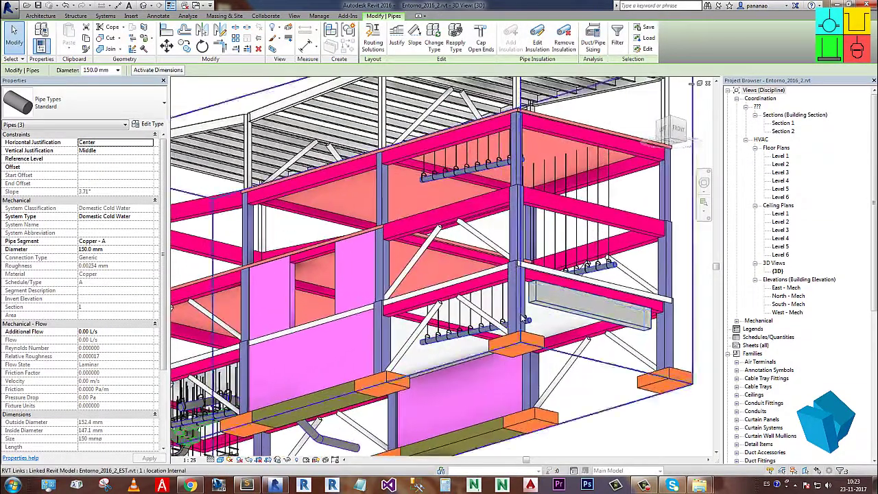
pyautogui.keyDown('shift'); pyautogui.moveTo(524, 319); pyautogui.dragTo(466, 302, button='middle'); pyautogui.keyUp('shift')
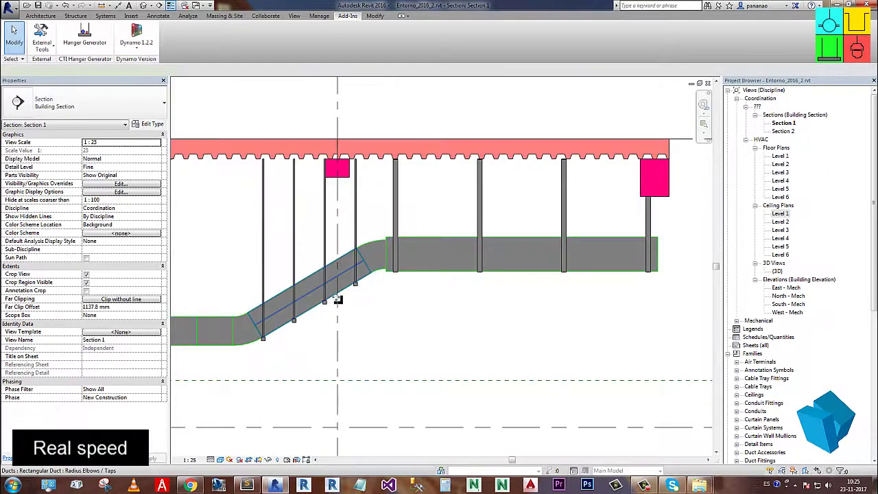
# - Shift the sloped rectangular duct sideways in Section 1 and lower the horizontal round duct in Section 2 to an offset of about 1903 mm
pyautogui.moveTo(336, 298); pyautogui.dragTo(676, 347)
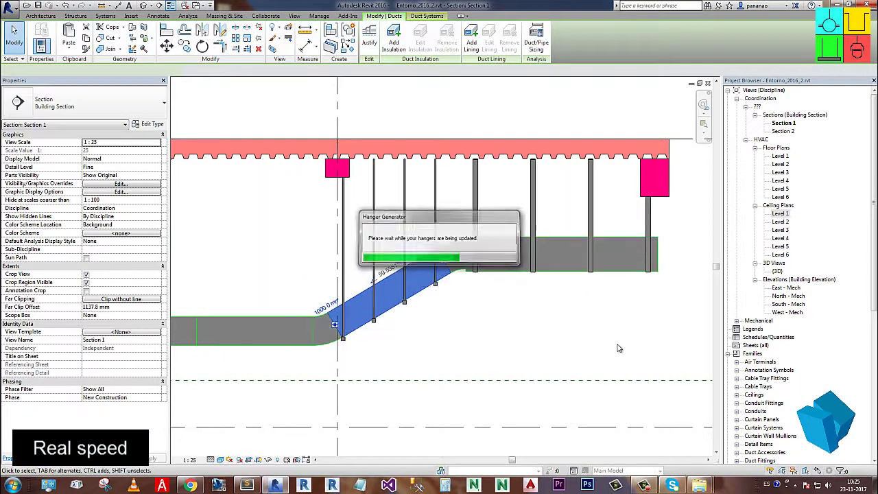
pyautogui.hotkey('ctrl', 'Tab')
pyautogui.click(433, 261)
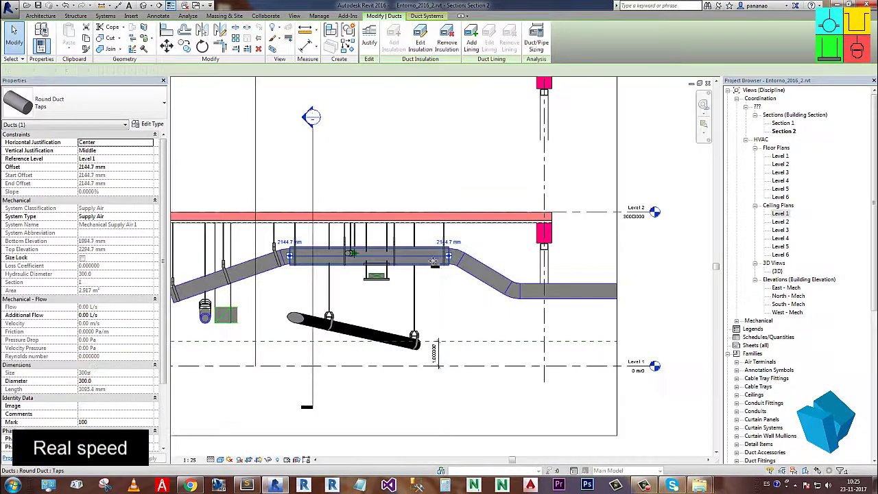
pyautogui.moveTo(434, 260); pyautogui.dragTo(439, 305)
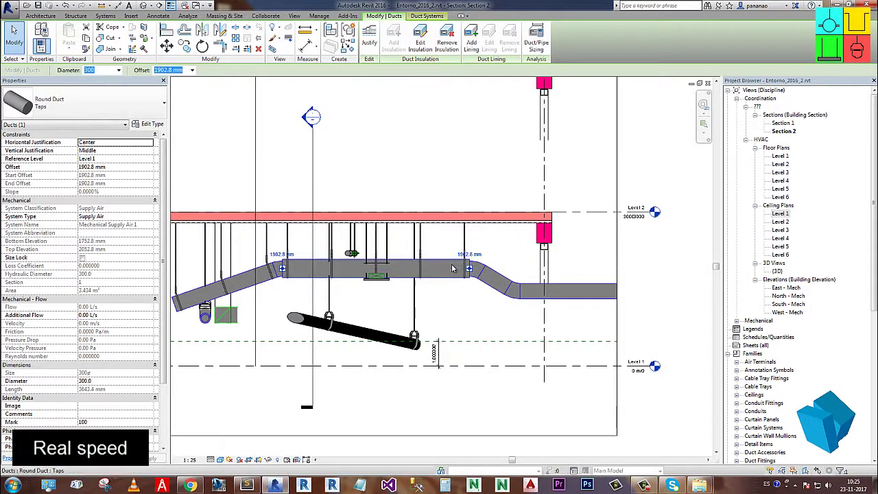
# - Move the end cable tray segment away from the parallel tray in the Level 1 ceiling plan, widening the U-shaped run
pyautogui.hotkey('ctrl', 'Tab')
pyautogui.click(454, 219)
pyautogui.moveTo(455, 219); pyautogui.dragTo(497, 218)
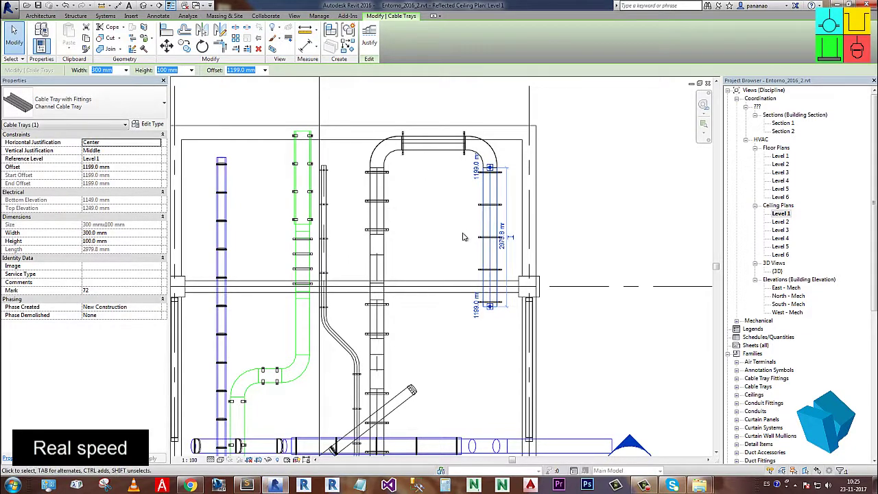
# - Remove the insulation from the sloped copper pipe in the 3D view and set its diameter to 200 mm
pyautogui.hotkey('ctrl', 'Tab')
pyautogui.moveTo(395, 160); pyautogui.dragTo(418, 196, button='middle')
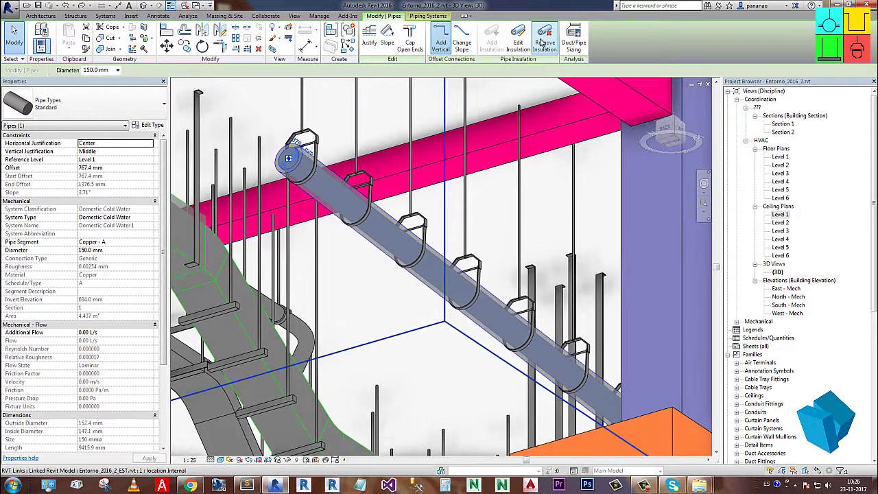
pyautogui.click(541, 42)
pyautogui.click(471, 248)
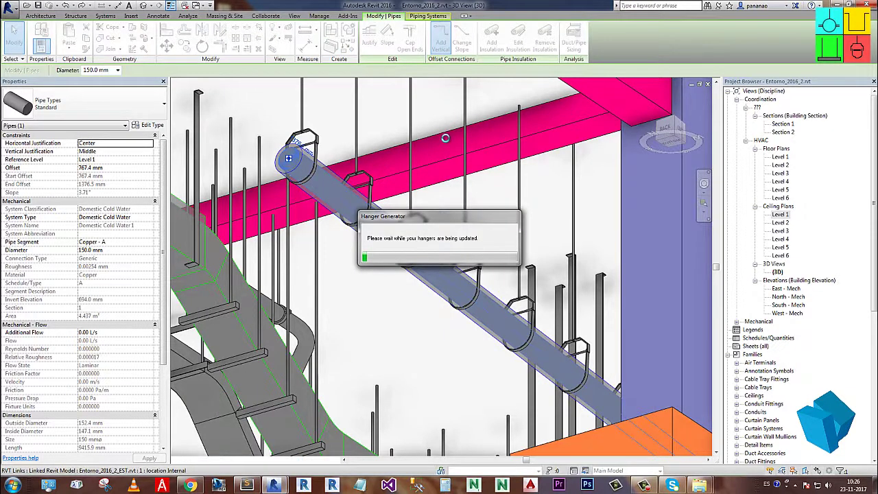
pyautogui.click(118, 70)
pyautogui.click(95, 190)
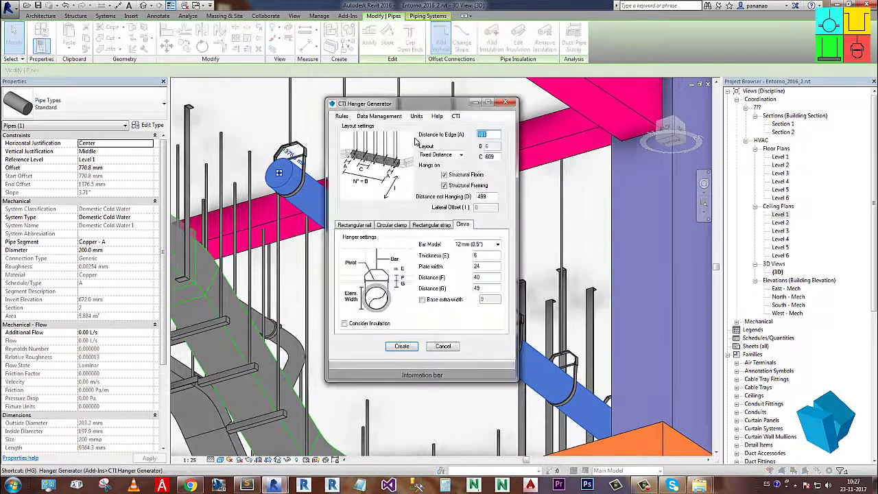
# - Switch the hanger Auto Update off and back on, and view the Rules, Clean data and Release hangers options
pyautogui.click(382, 117)
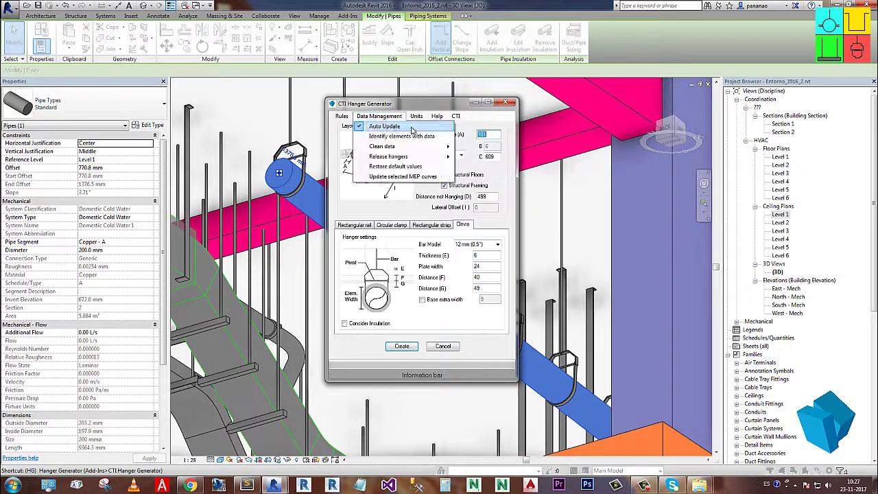
pyautogui.click(384, 126)
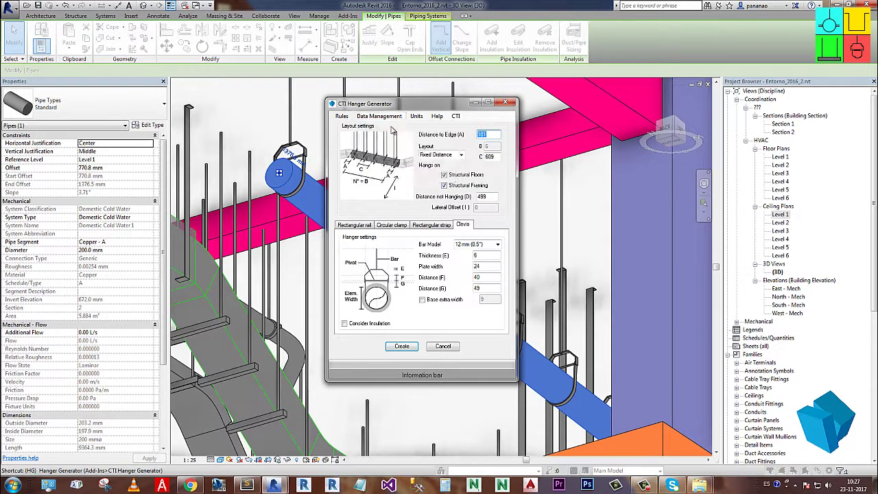
pyautogui.click(411, 114)
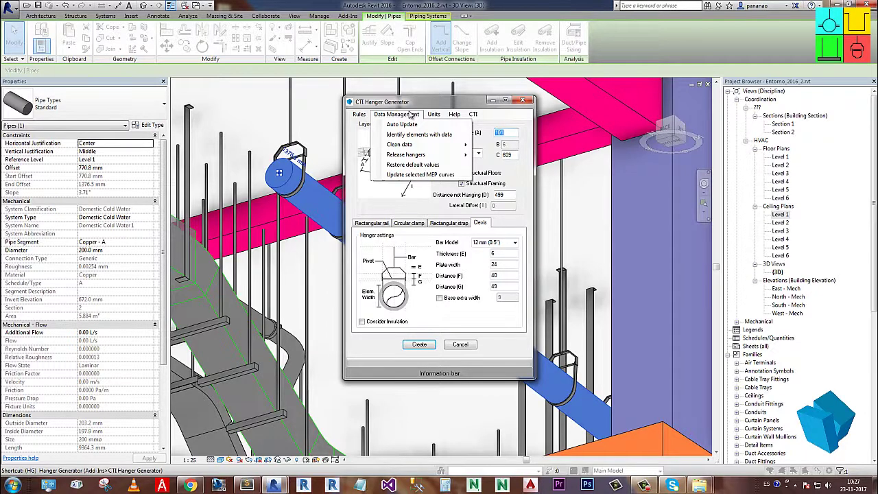
pyautogui.click(414, 115)
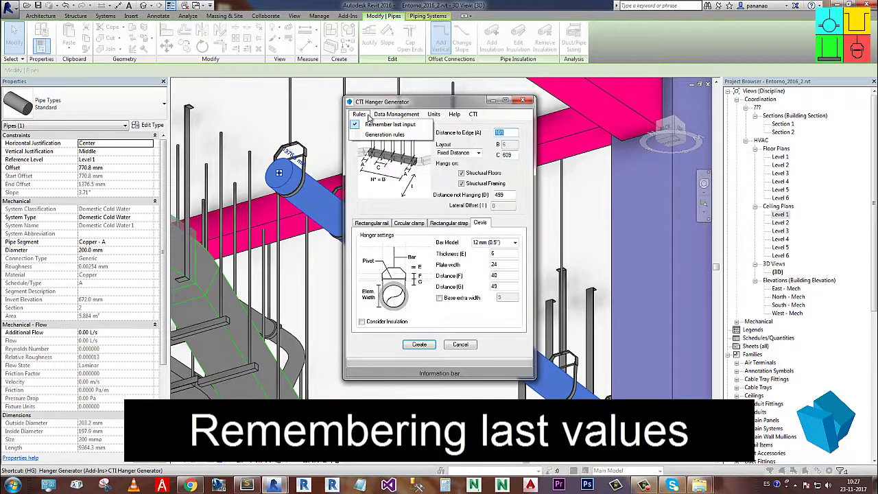
pyautogui.click(388, 115)
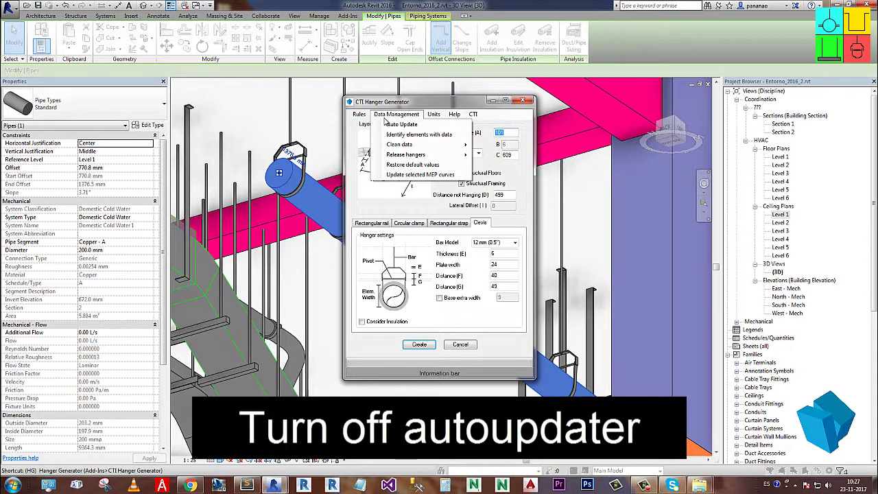
pyautogui.click(396, 124)
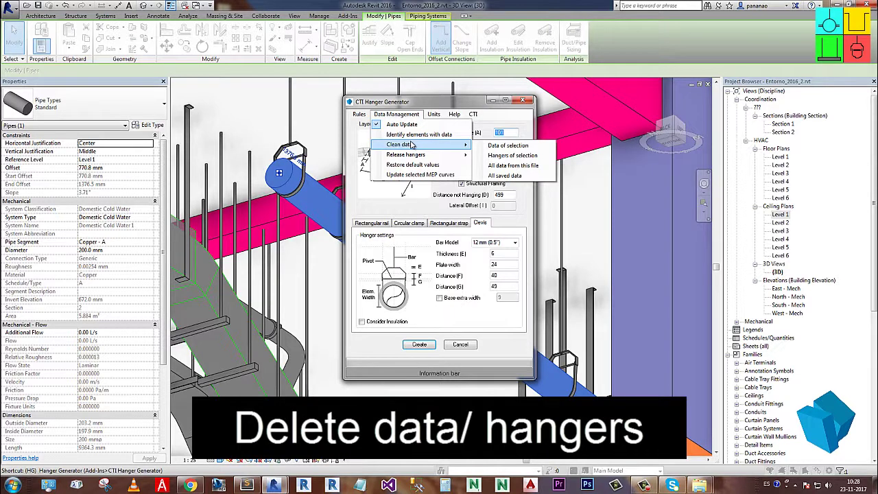
pyautogui.moveTo(449, 154)
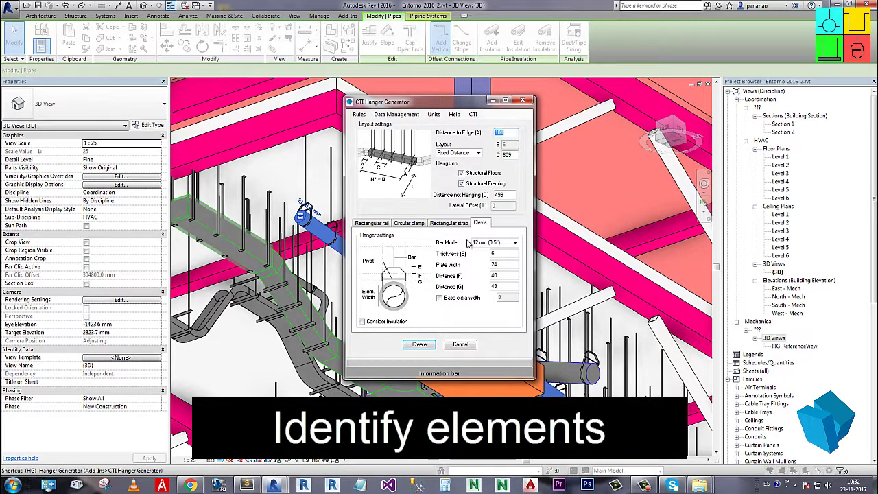
# - Identify the elements that carry hanger data and examine them in the HG - ElementViewer 3D view
pyautogui.click(396, 114)
pyautogui.click(417, 134)
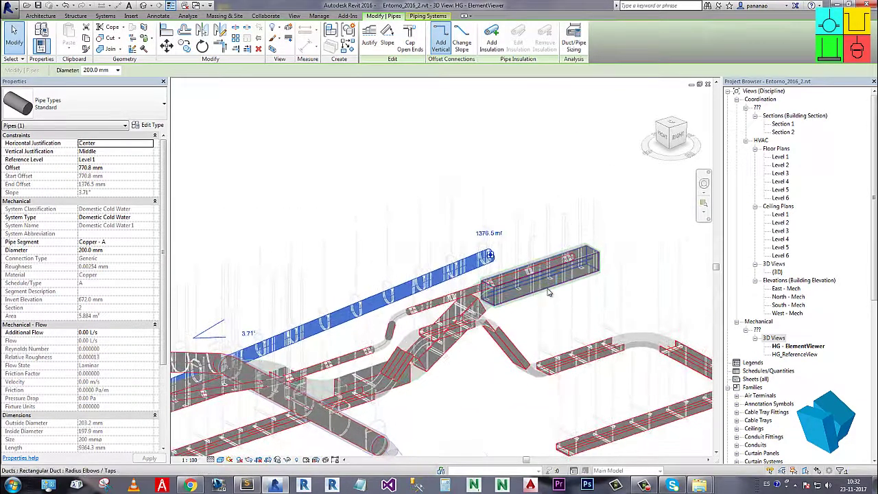
pyautogui.scroll(2, 509, 292)
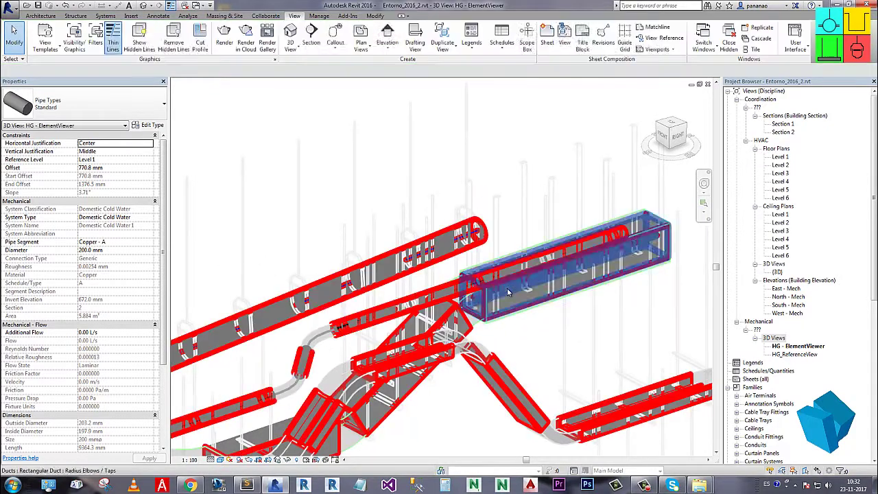